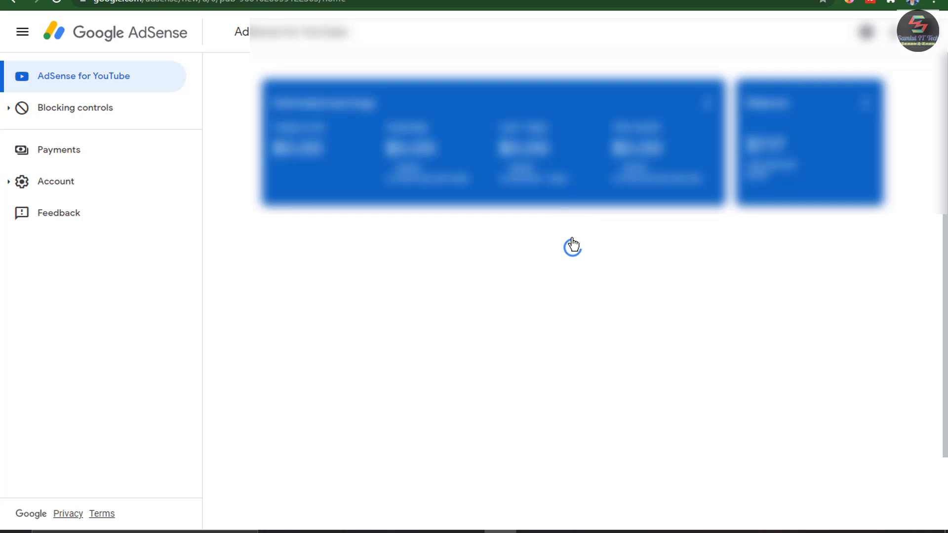
# Step: Open the full report from the Bid types card on the AdSense for YouTube overview
pyautogui.scroll(-9, 518, 299)
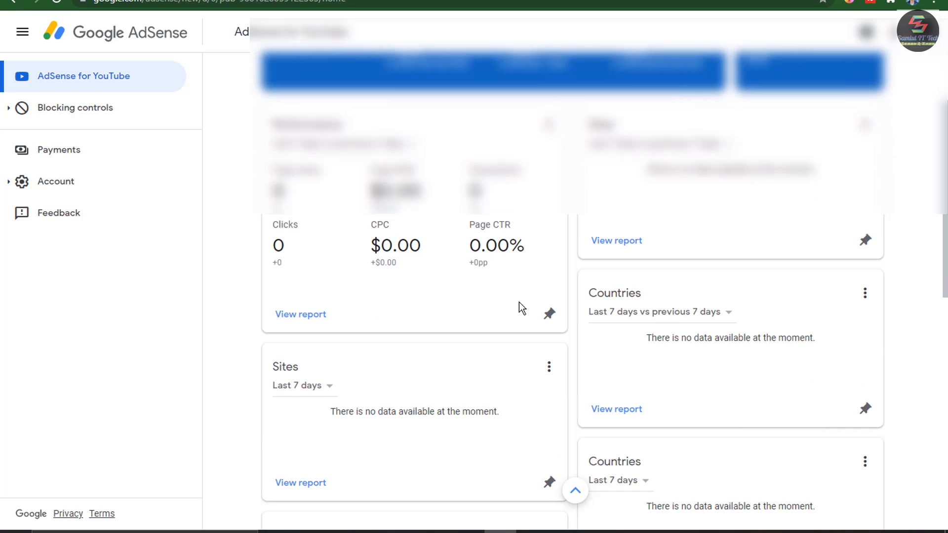
pyautogui.scroll(-5, 519, 298)
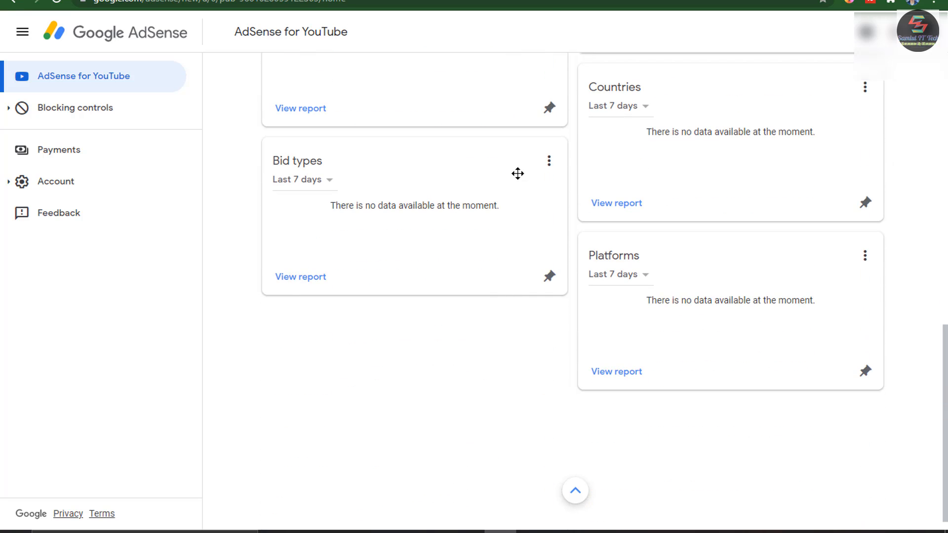
pyautogui.click(328, 281)
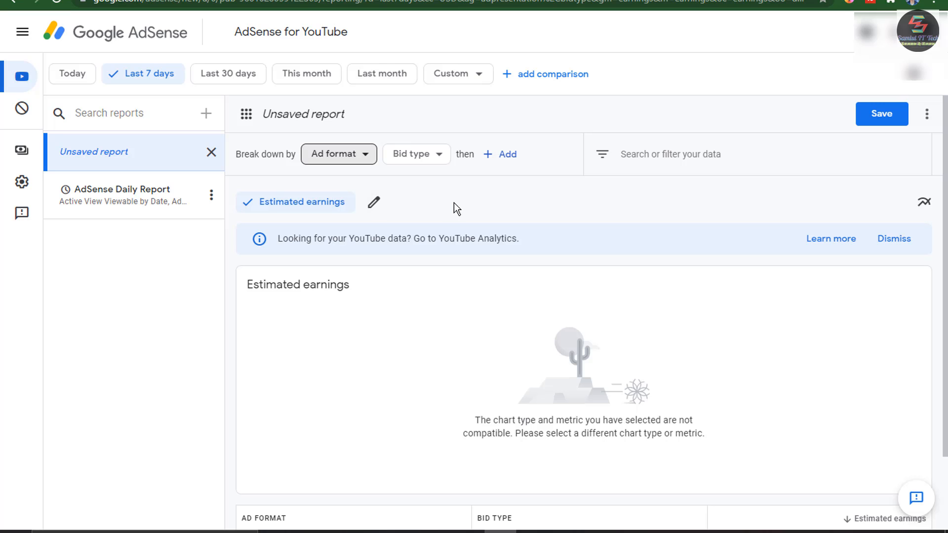
# Step: Edit the unsaved report's metrics and add Impressions, Impression RPM and CTR to the selection
pyautogui.moveTo(362, 186); pyautogui.dragTo(390, 228)
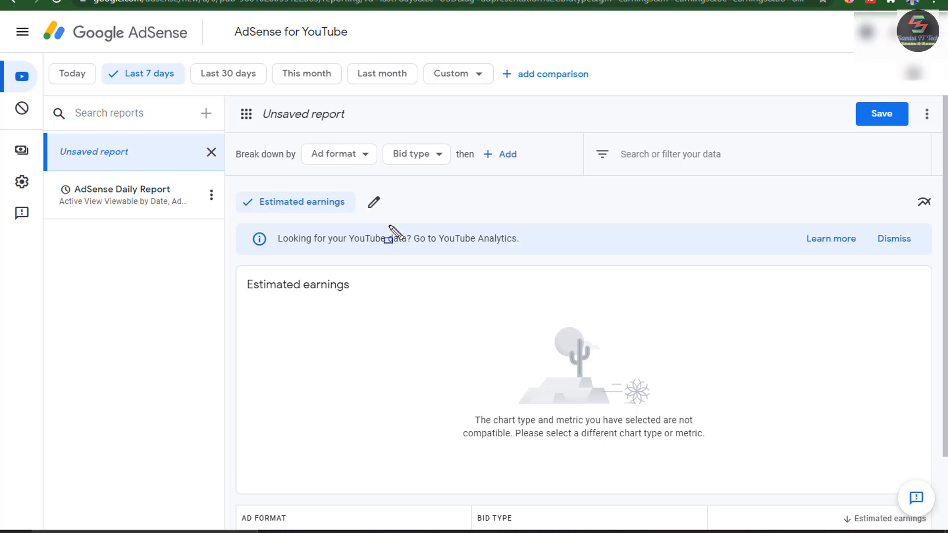
pyautogui.click(375, 204)
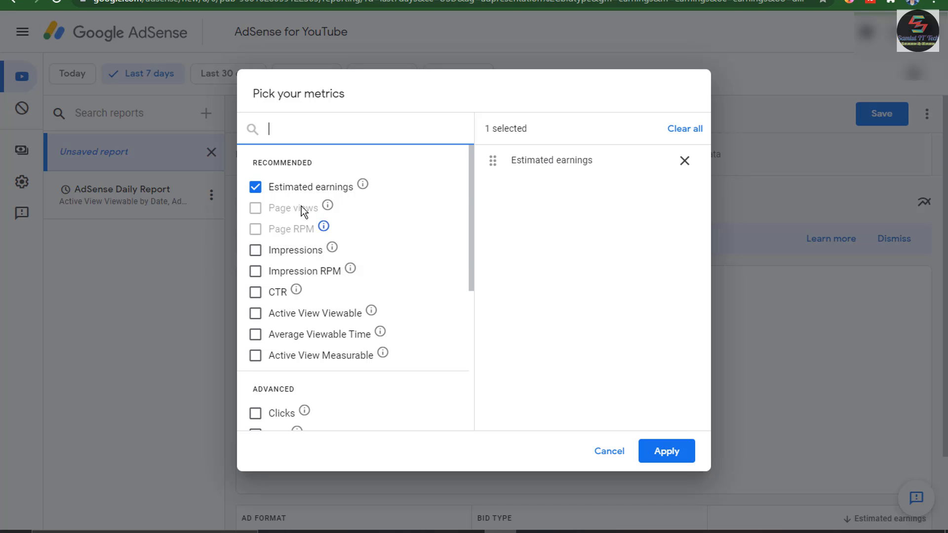
pyautogui.scroll(-3, 342, 291)
pyautogui.scroll(-2, 342, 296)
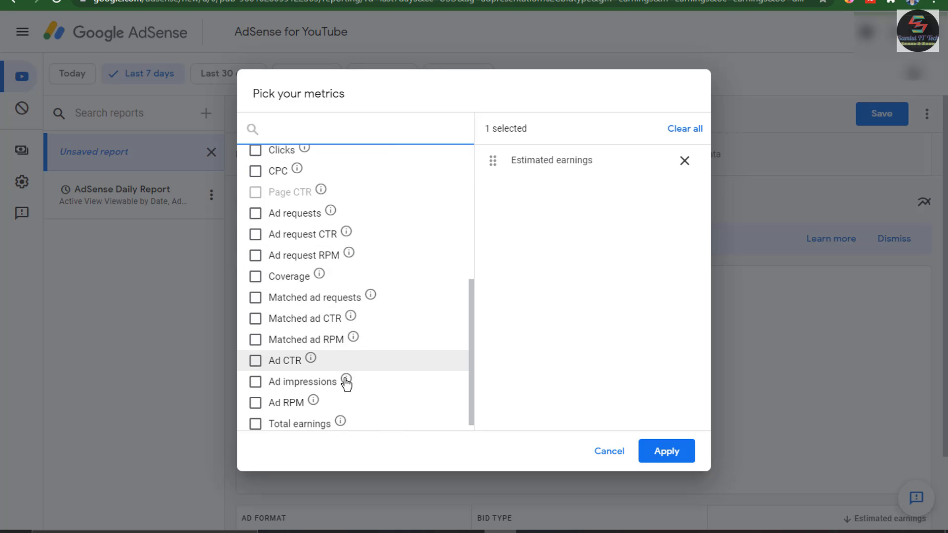
pyautogui.scroll(5, 351, 403)
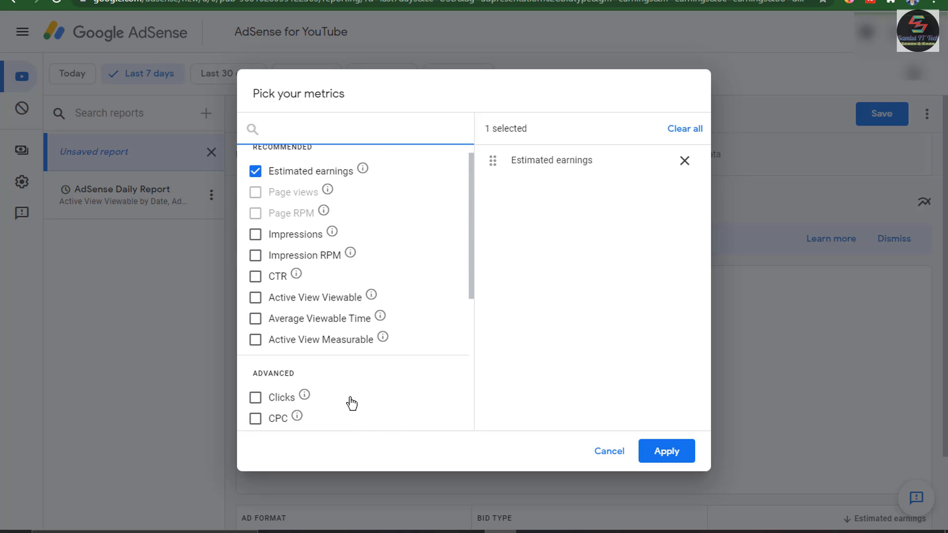
pyautogui.click(256, 240)
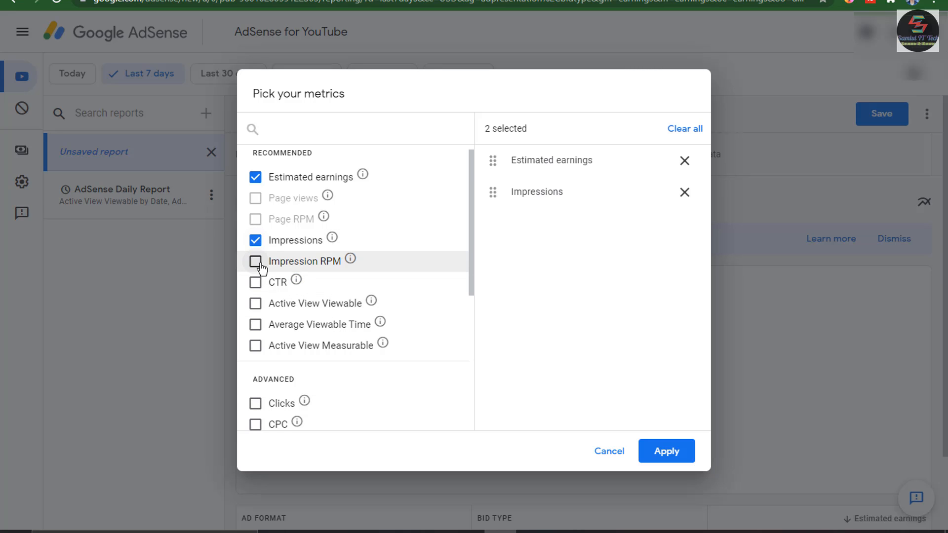
pyautogui.click(255, 262)
pyautogui.click(255, 283)
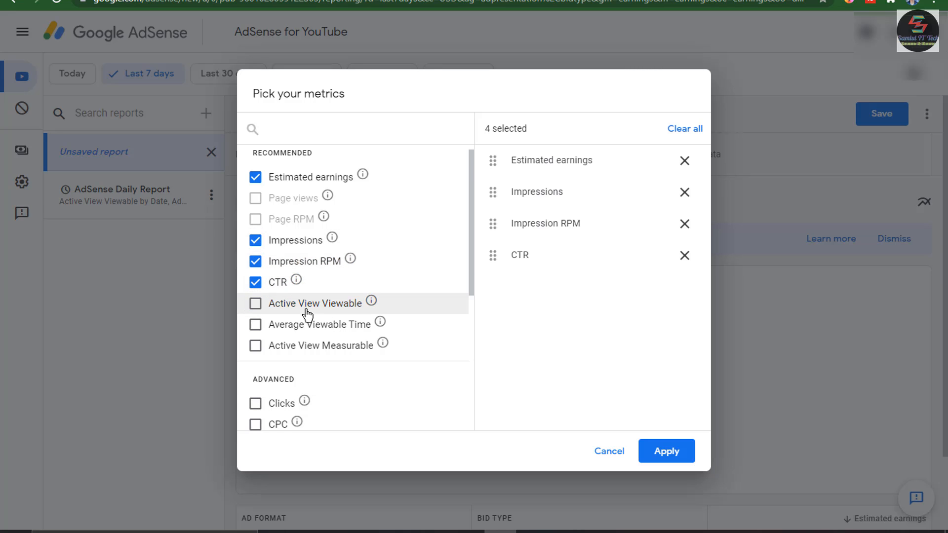
# Step: Add the Clicks, CPC and Total earnings metrics to the selection and apply the chosen metrics to the report
pyautogui.scroll(-3, 317, 276)
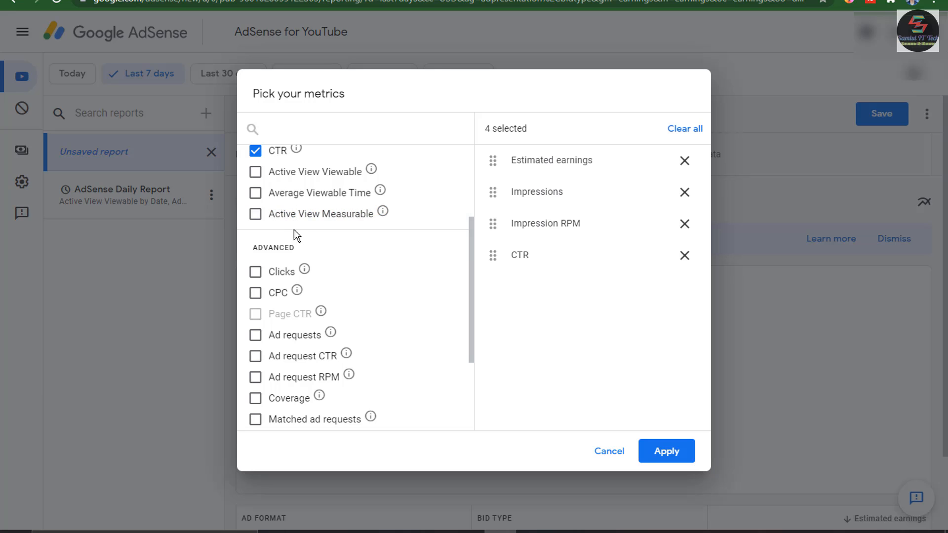
pyautogui.scroll(-1, 292, 232)
pyautogui.click(255, 206)
pyautogui.click(256, 231)
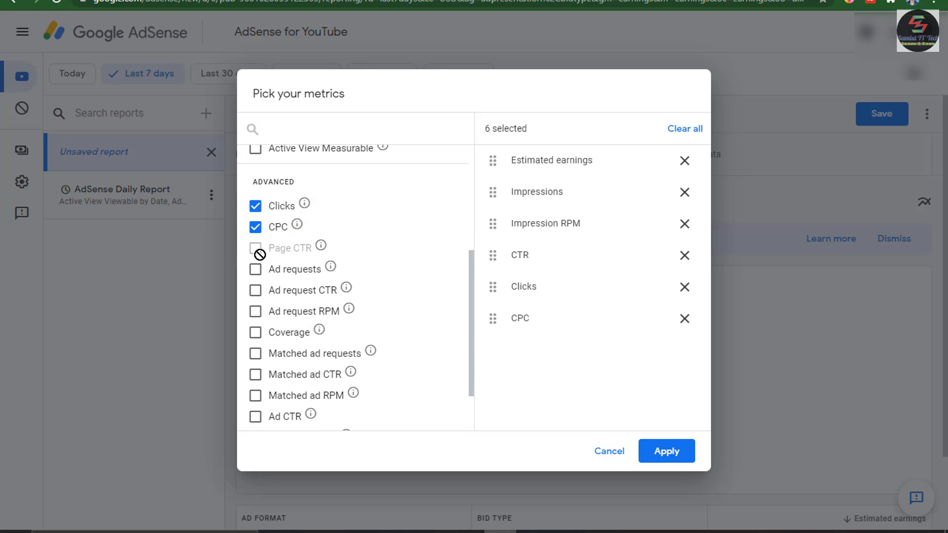
pyautogui.scroll(-1, 266, 305)
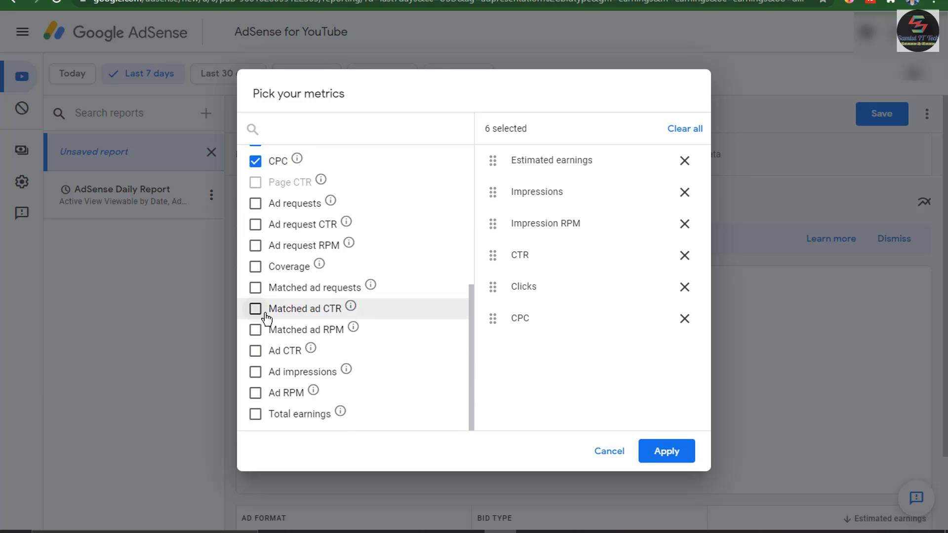
pyautogui.click(257, 417)
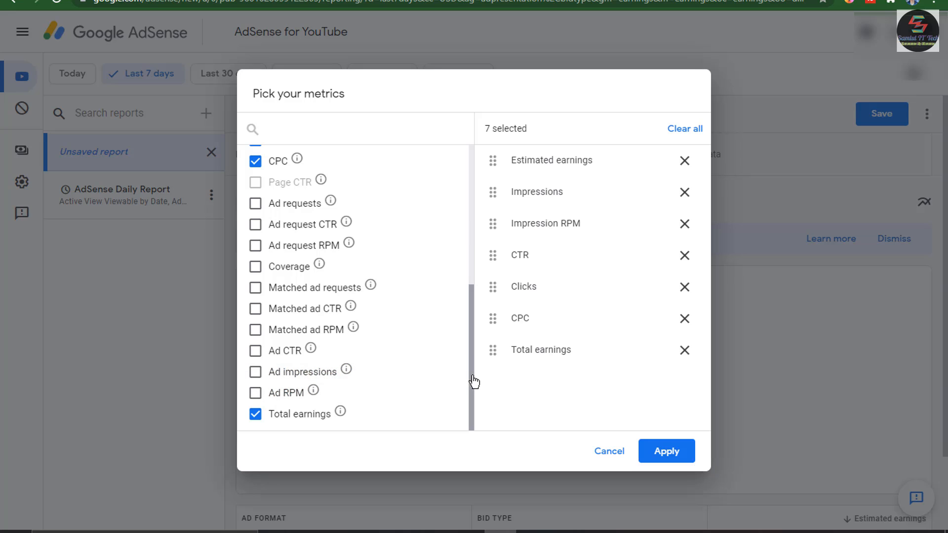
pyautogui.click(653, 457)
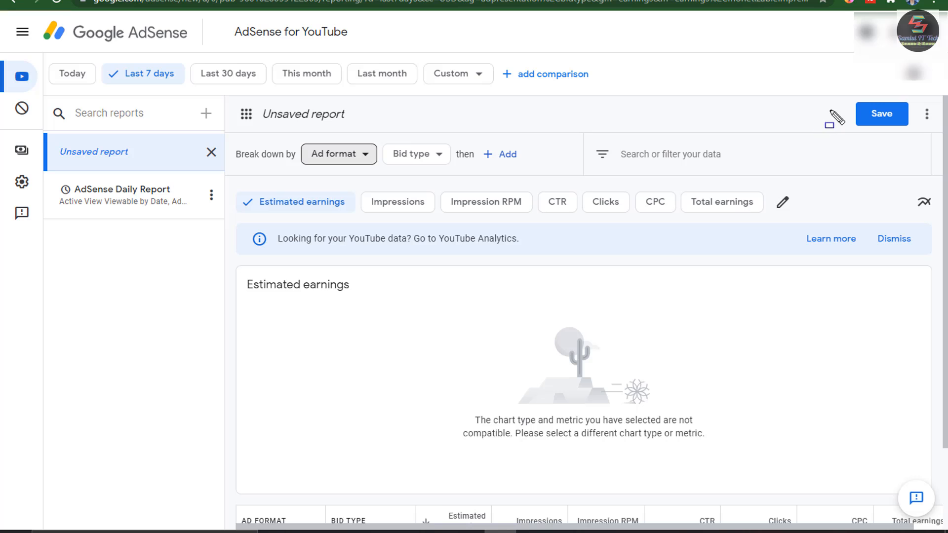
# Step: Save the report under the name "daily"
pyautogui.moveTo(833, 90)
pyautogui.mouseDown()
pyautogui.moveTo(915, 144)
pyautogui.moveTo(918, 157)
pyautogui.mouseUp()
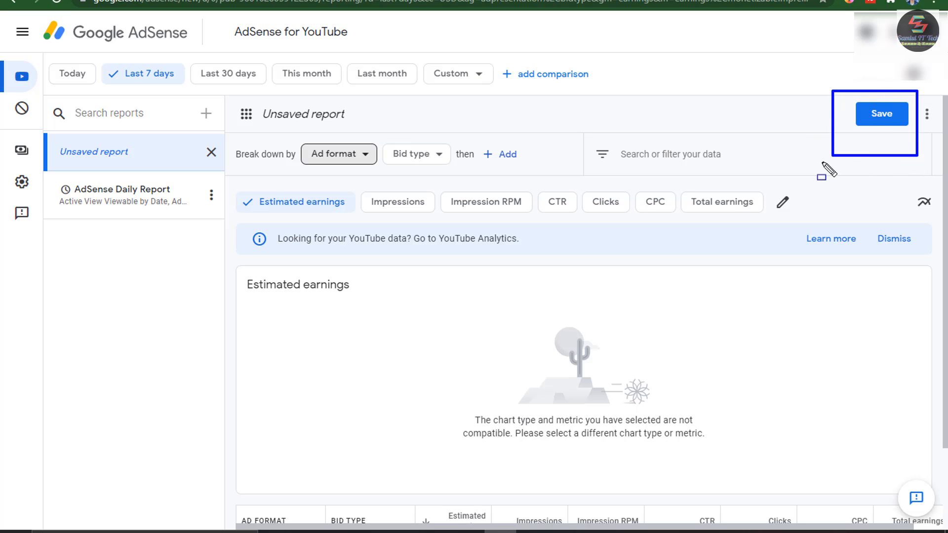
pyautogui.click(882, 113)
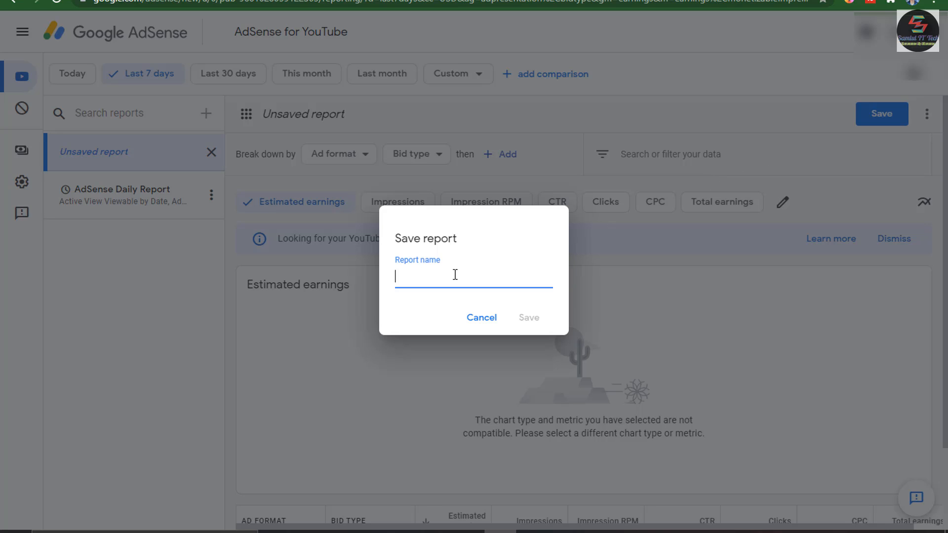
pyautogui.write('daily')
pyautogui.click(526, 317)
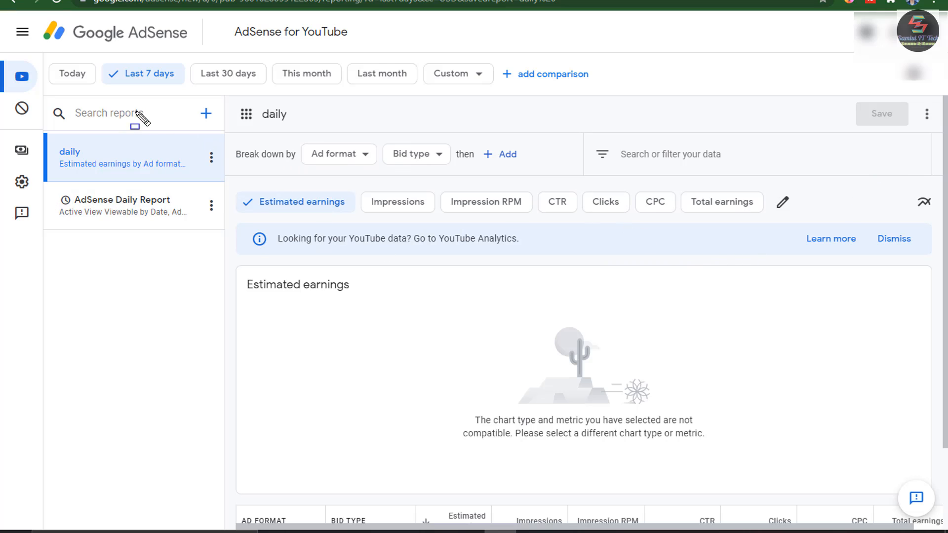
pyautogui.moveTo(62, 95)
pyautogui.mouseDown()
pyautogui.moveTo(836, 387)
pyautogui.moveTo(946, 393)
pyautogui.mouseUp()
pyautogui.press('Escape')
pyautogui.hotkey('ctrl', 'alt', 'd')
pyautogui.moveTo(912, 101); pyautogui.dragTo(947, 163)
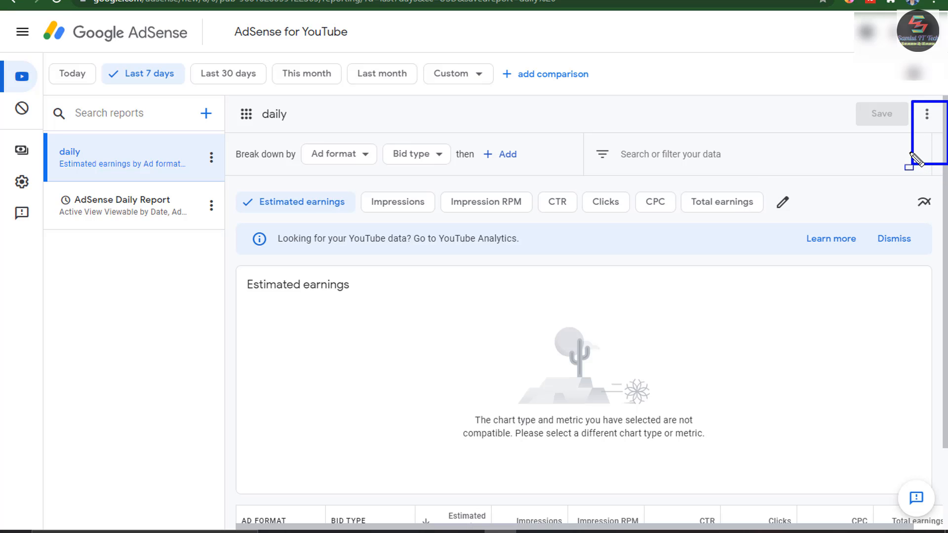
pyautogui.press('Escape')
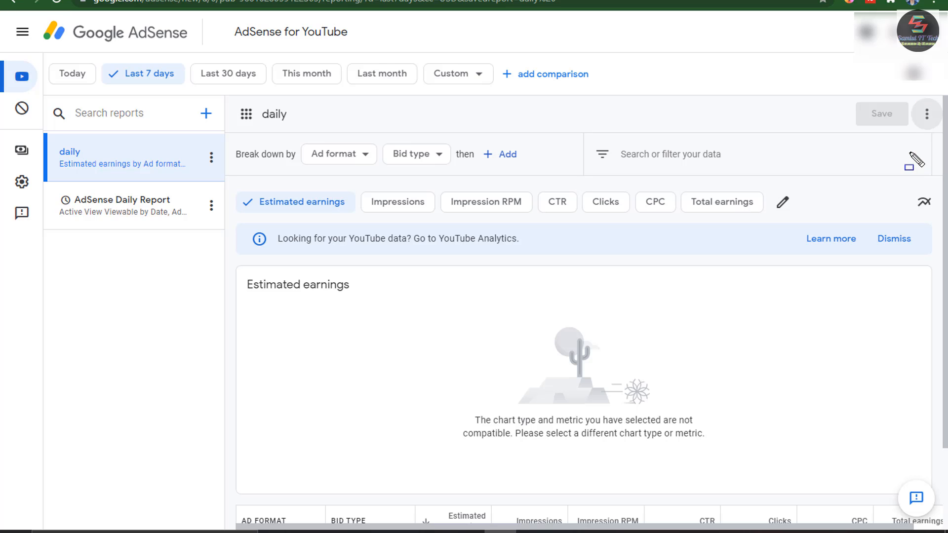
# Step: Schedule the report to run automatically, Daily for the Last 7 days, and save the schedule
pyautogui.click(927, 115)
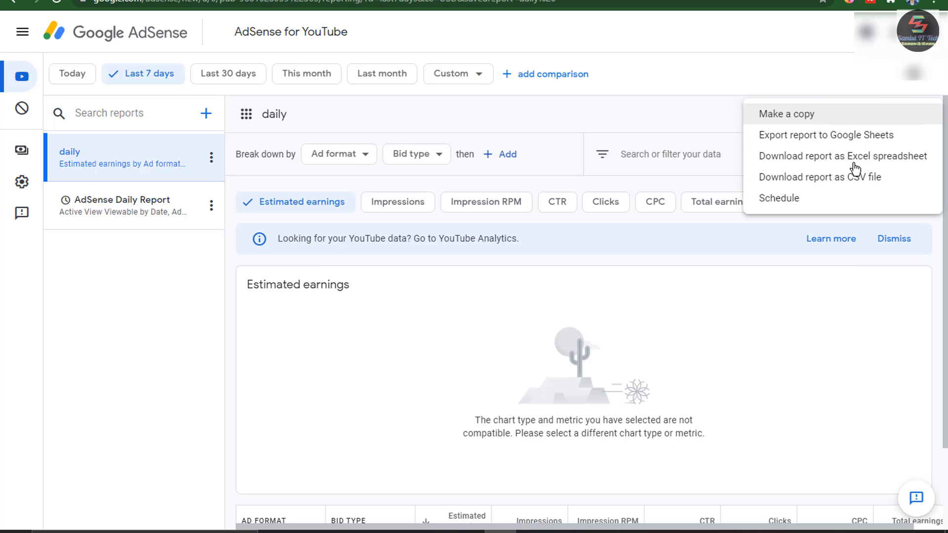
pyautogui.click(813, 204)
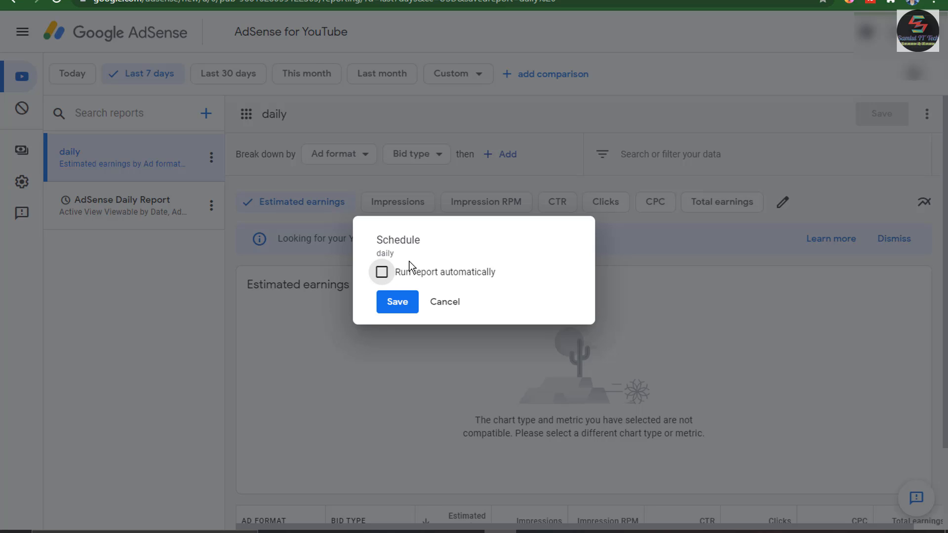
pyautogui.click(384, 275)
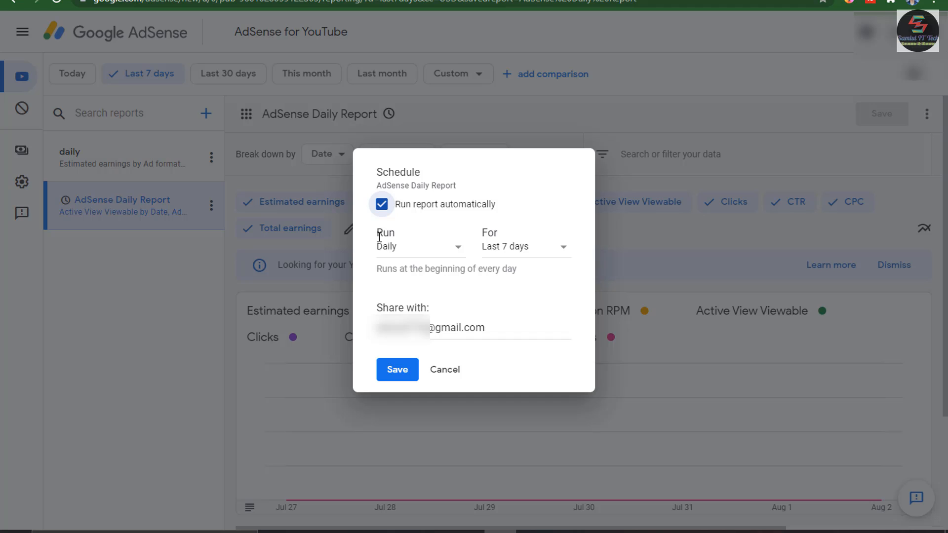
pyautogui.moveTo(368, 225)
pyautogui.mouseDown()
pyautogui.moveTo(418, 265)
pyautogui.moveTo(433, 263)
pyautogui.mouseUp()
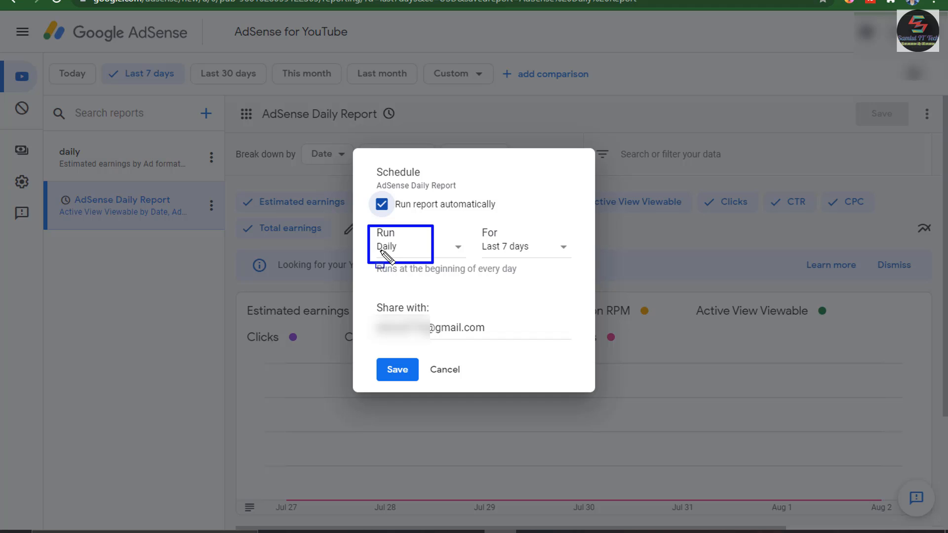
pyautogui.moveTo(371, 242); pyautogui.dragTo(404, 255)
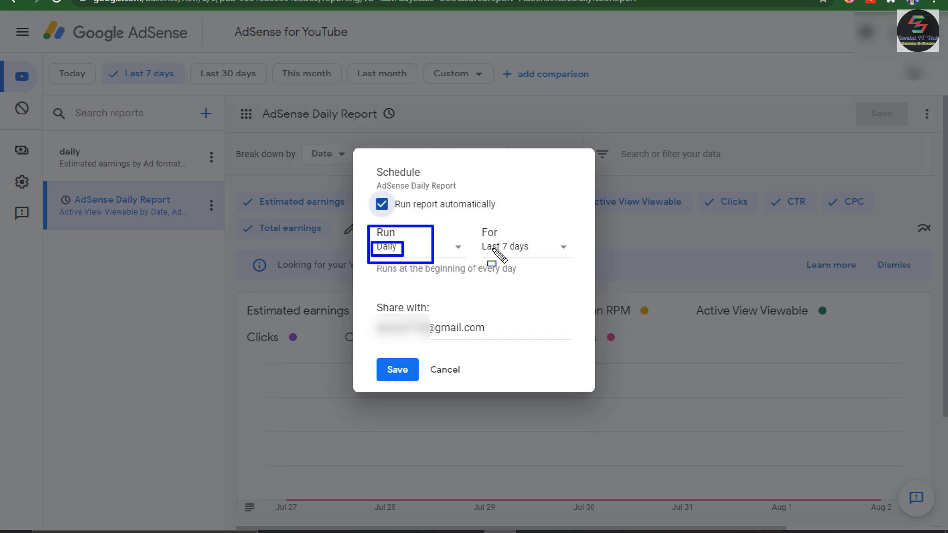
pyautogui.moveTo(475, 218)
pyautogui.mouseDown()
pyautogui.moveTo(545, 263)
pyautogui.moveTo(571, 265)
pyautogui.mouseUp()
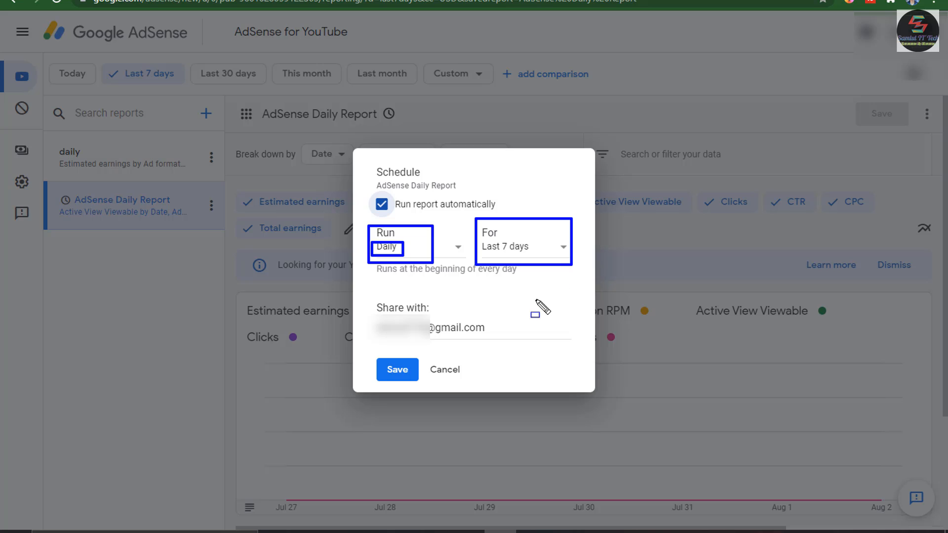
pyautogui.press('Escape')
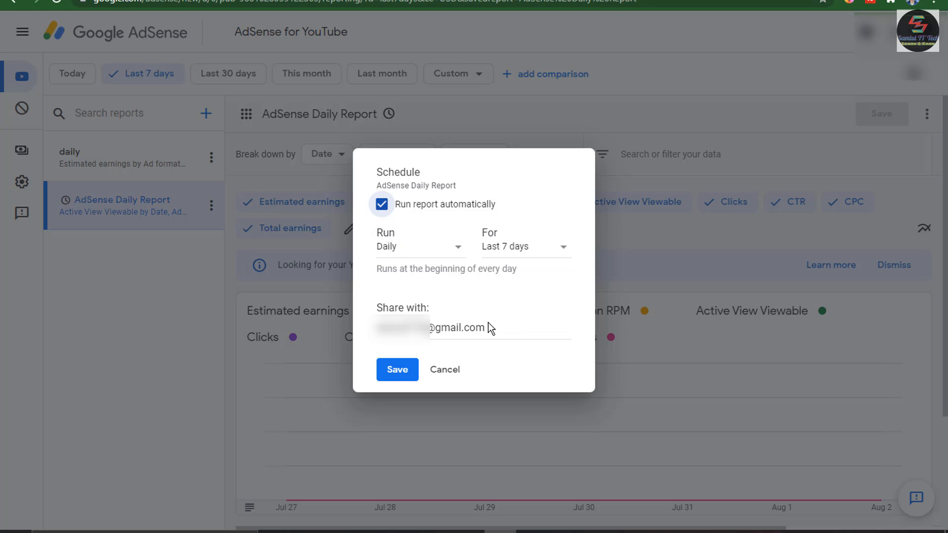
pyautogui.click(397, 371)
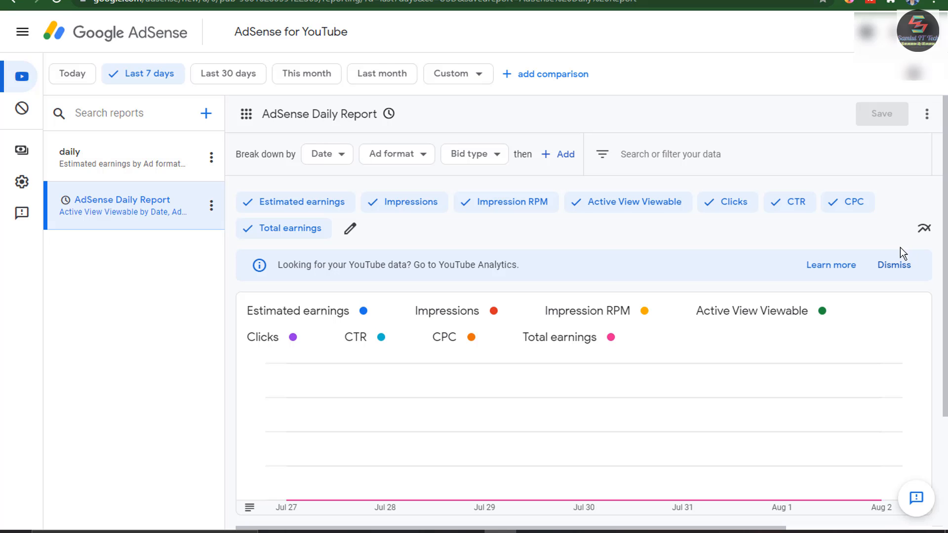
pyautogui.scroll(-2, 803, 144)
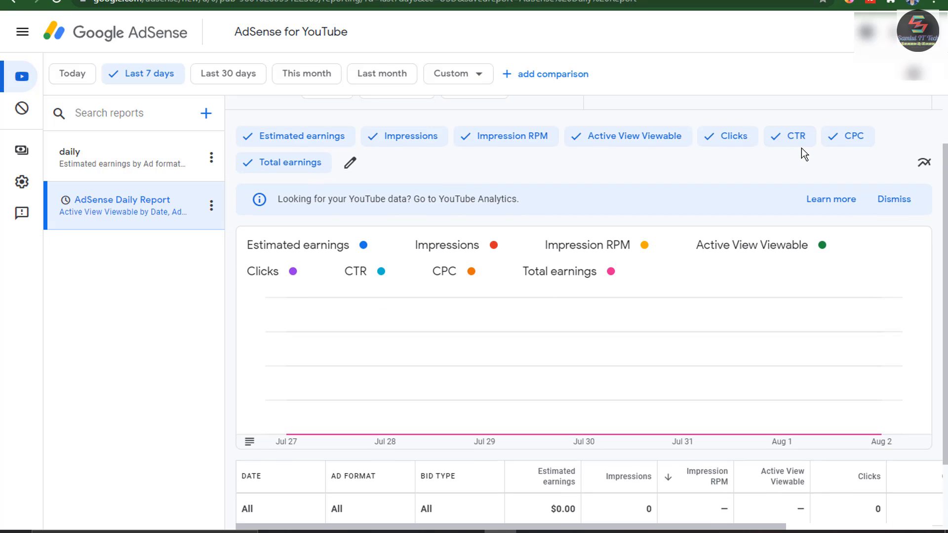
pyautogui.scroll(2, 801, 148)
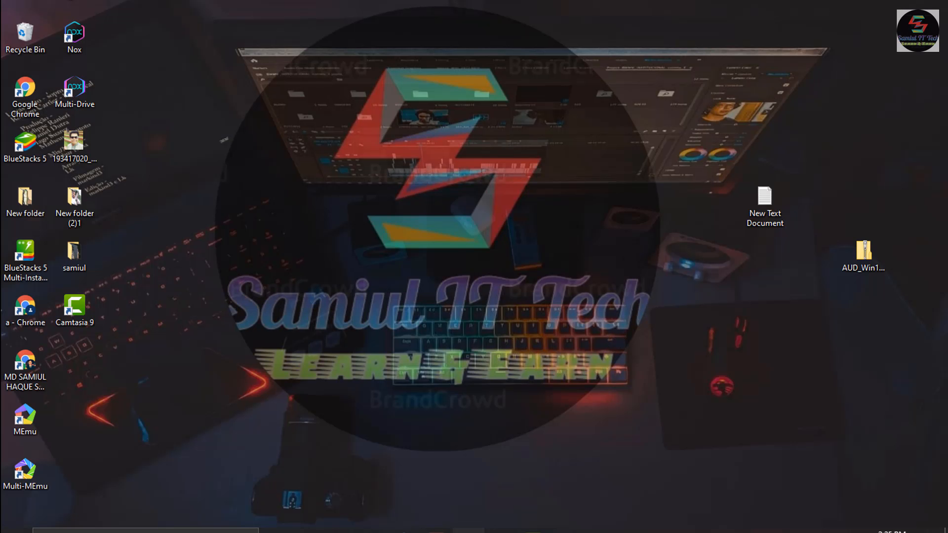
# Step: Switch to Gmail, close the Report.zip preview and open the AdSense Daily Report email from adsense-noreply
pyautogui.click(469, 531)
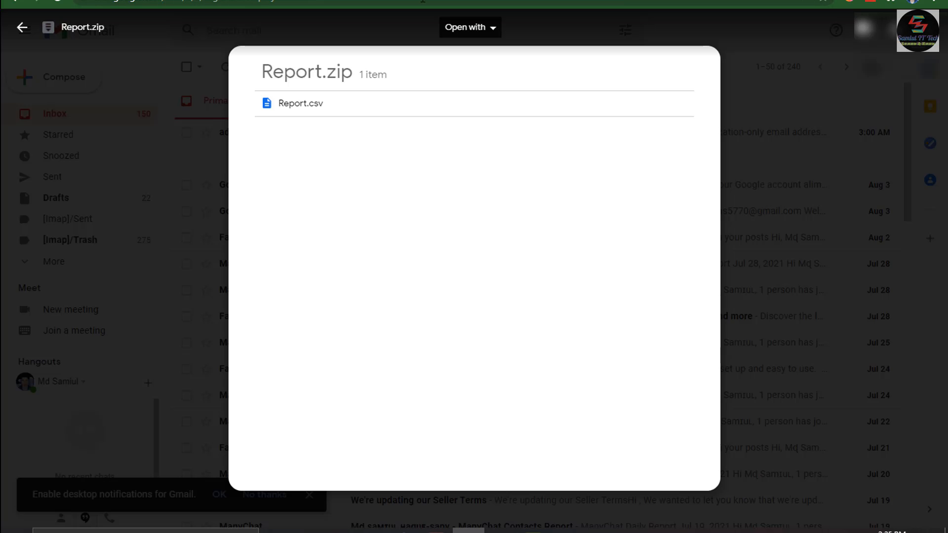
pyautogui.click(21, 27)
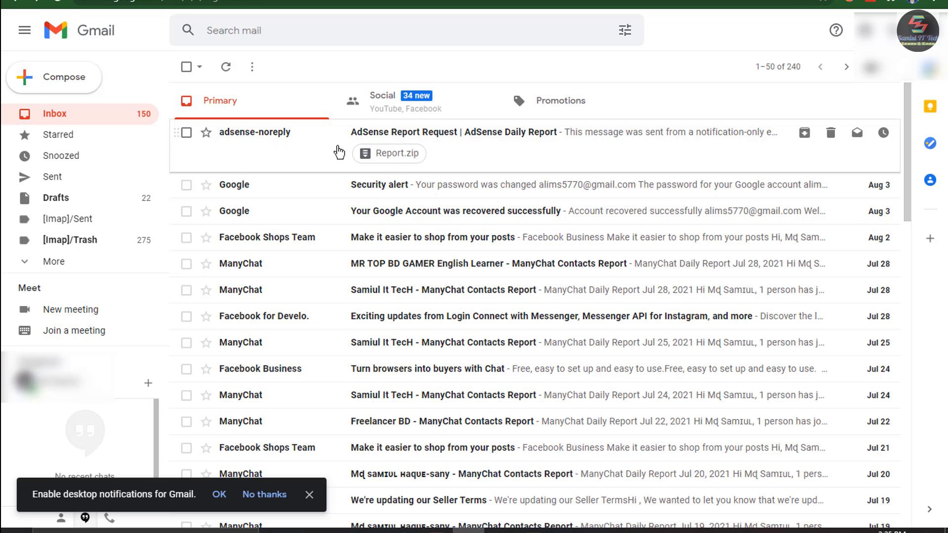
pyautogui.click(469, 137)
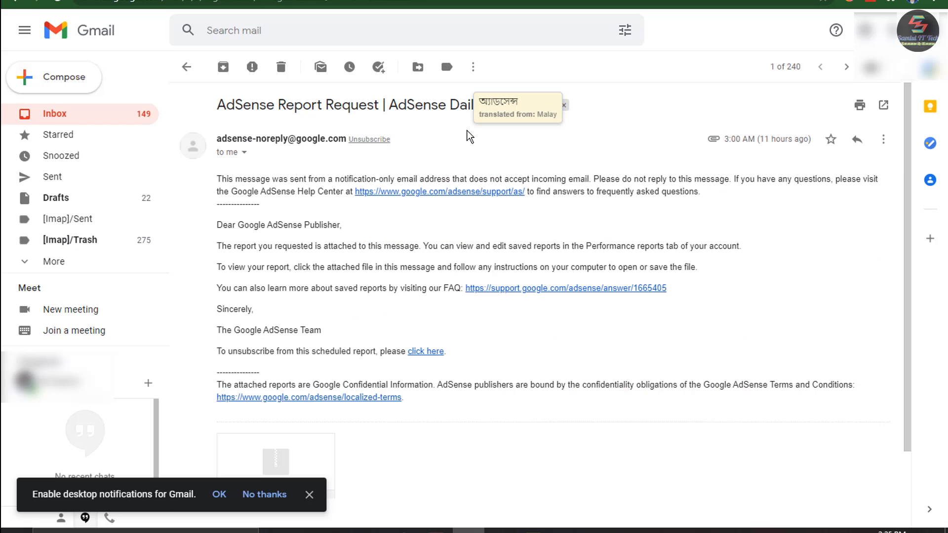
# Step: Download the Report.zip attachment from the AdSense report email
pyautogui.scroll(-2, 452, 156)
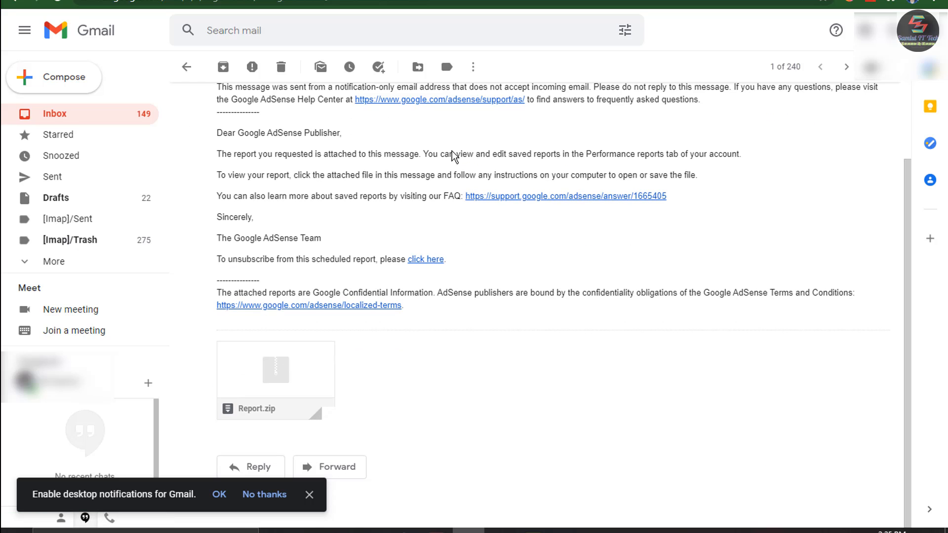
pyautogui.moveTo(330, 383)
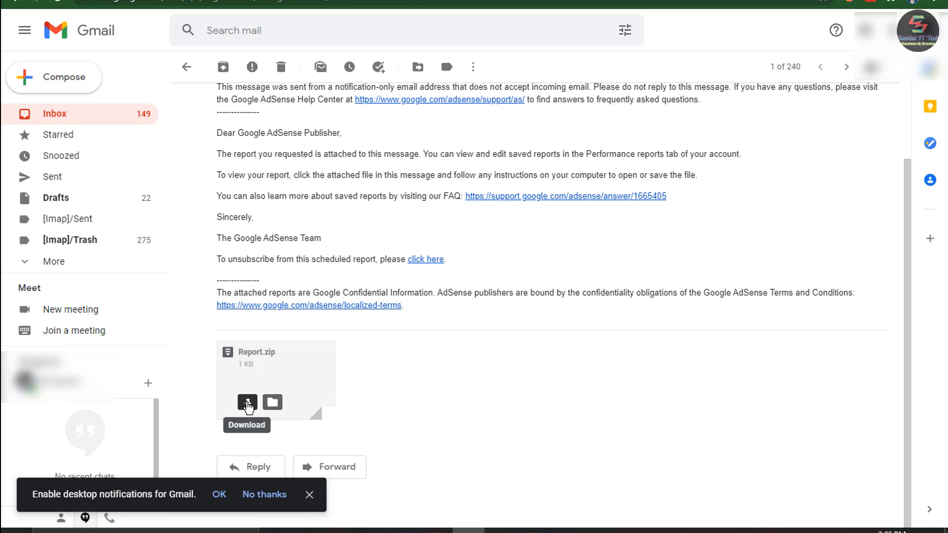
pyautogui.click(247, 404)
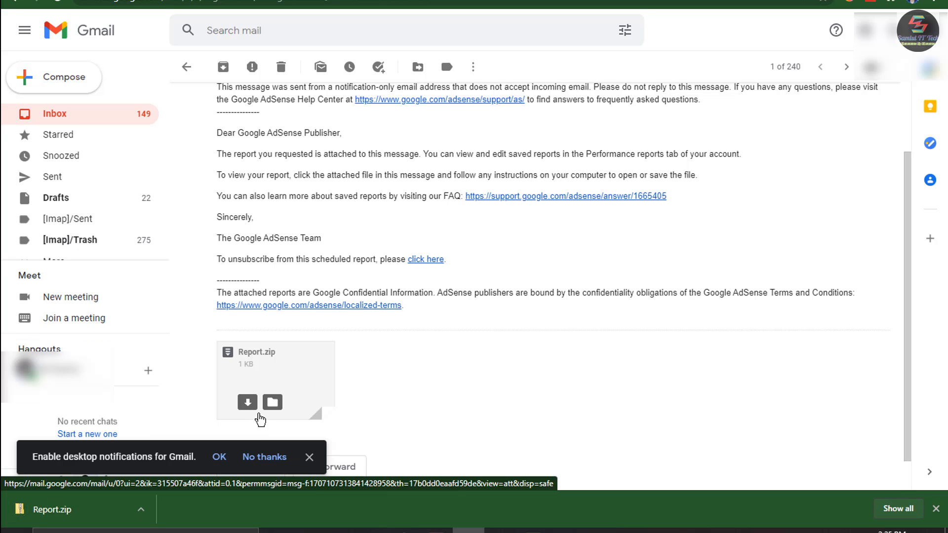
# Step: Open the downloaded Report.zip and open its Report.csv file with Notepad
pyautogui.click(53, 517)
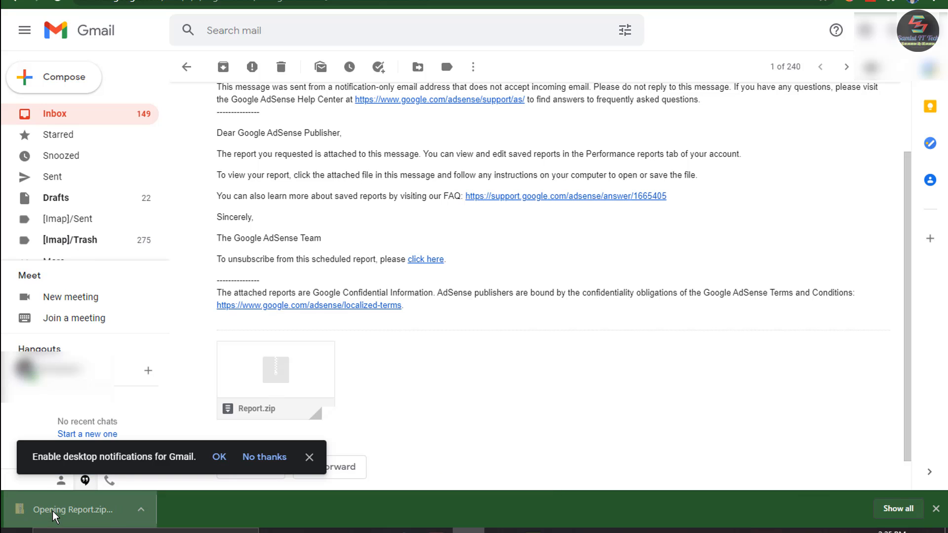
pyautogui.click(263, 206)
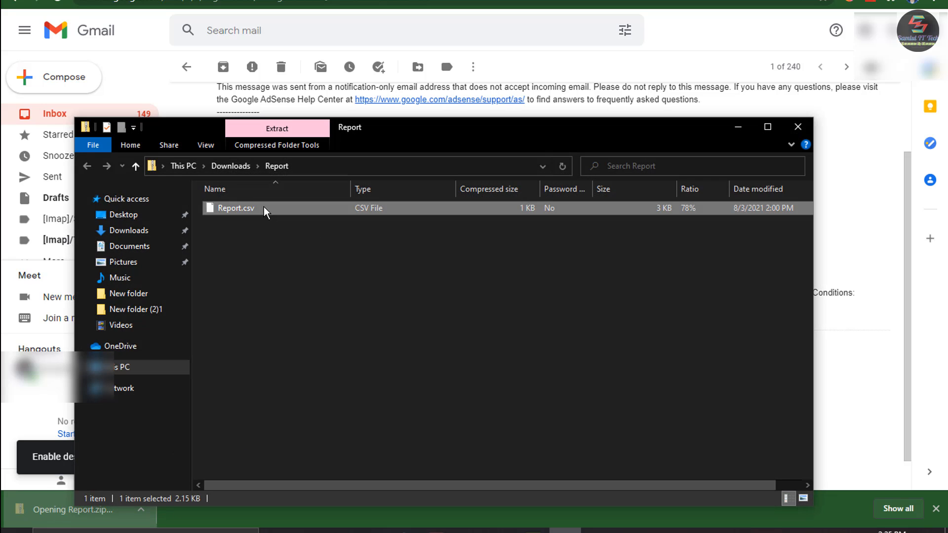
pyautogui.doubleClick(264, 207)
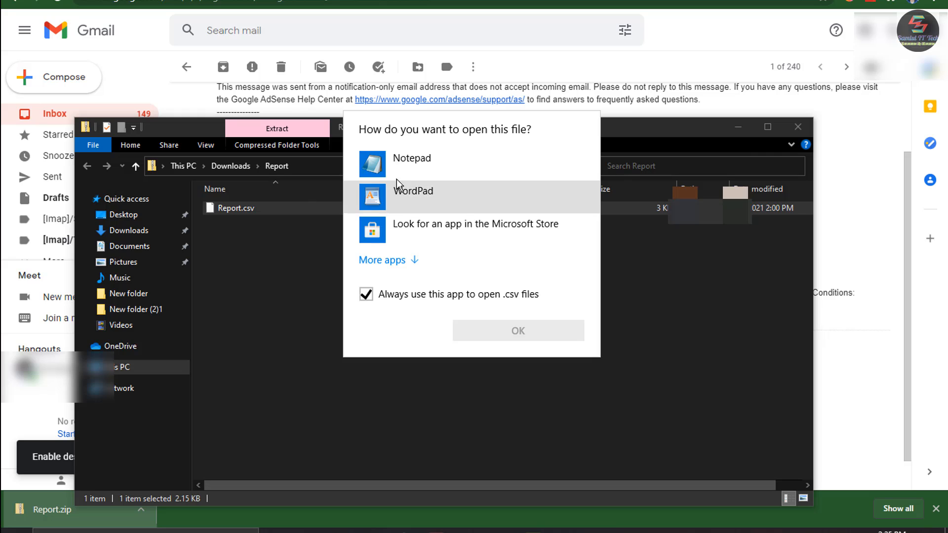
pyautogui.doubleClick(418, 164)
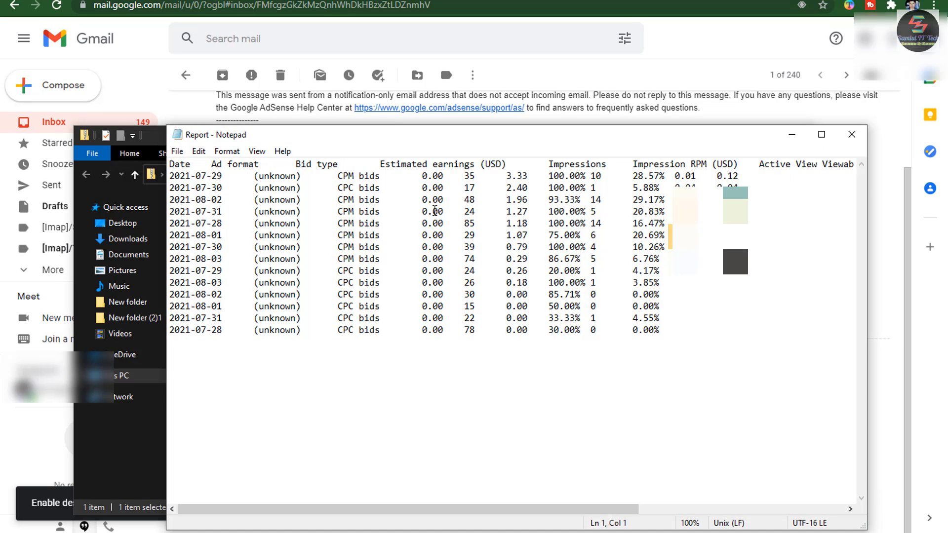
# Step: Maximize the Notepad window and examine the report's columns across to Total earnings (USD)
pyautogui.moveTo(572, 512); pyautogui.dragTo(485, 518)
pyautogui.click(500, 199)
pyautogui.click(820, 135)
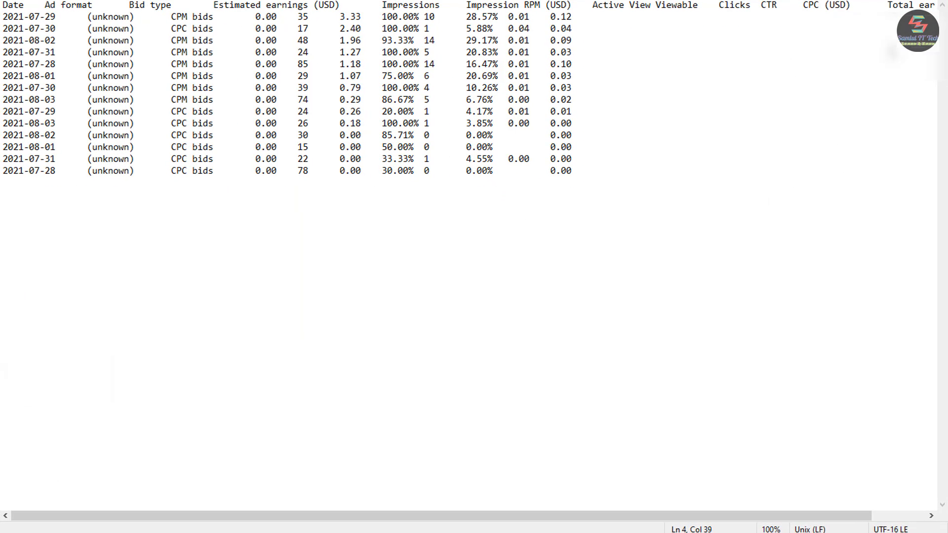
pyautogui.moveTo(894, 4); pyautogui.dragTo(938, 6)
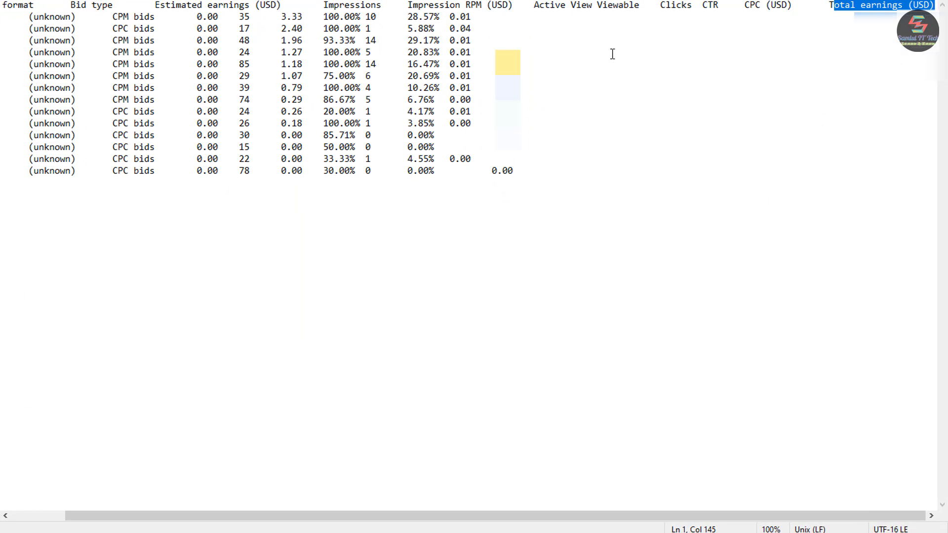
pyautogui.moveTo(491, 17); pyautogui.dragTo(494, 40)
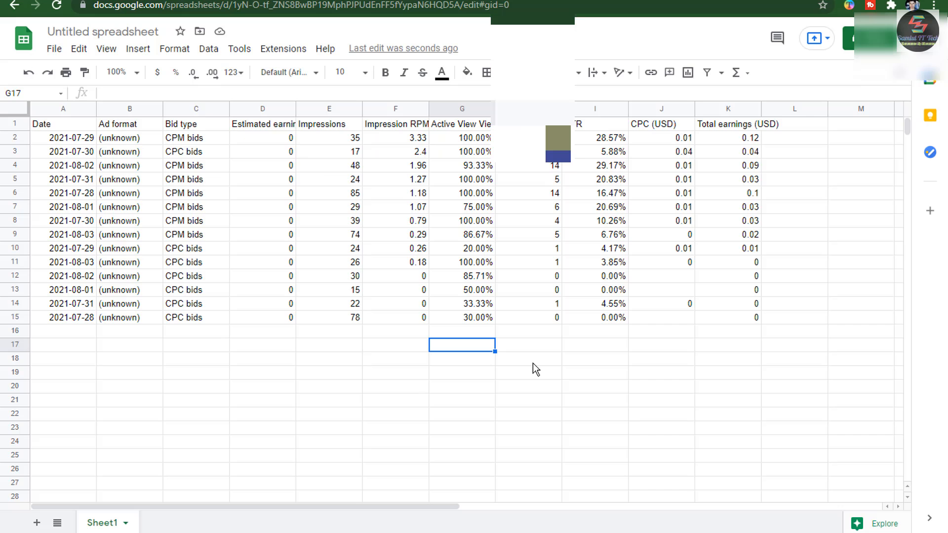
# Step: Switch to the Google Sheets spreadsheet and paste the copied report data into the empty area starting at cell A21
pyautogui.scroll(-5, 532, 363)
pyautogui.scroll(-1, 532, 363)
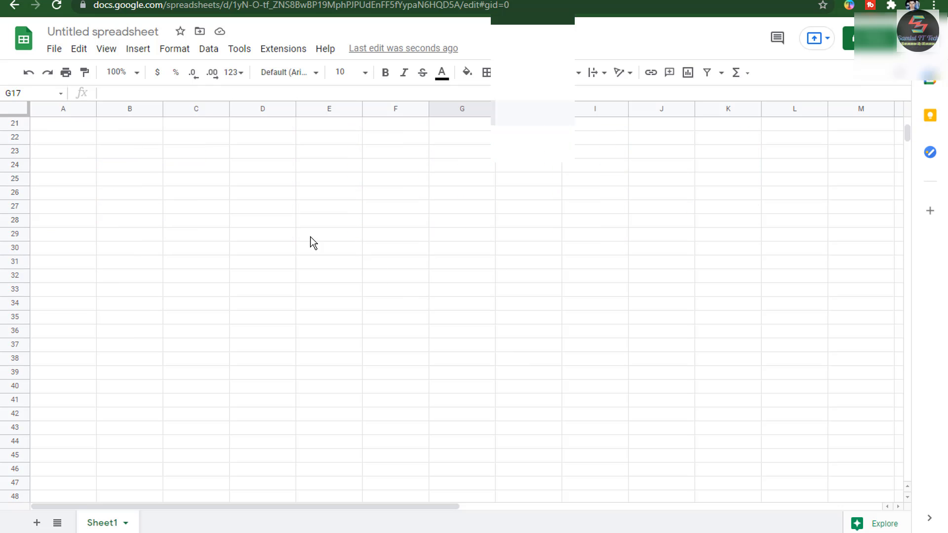
pyautogui.moveTo(51, 127); pyautogui.dragTo(663, 383)
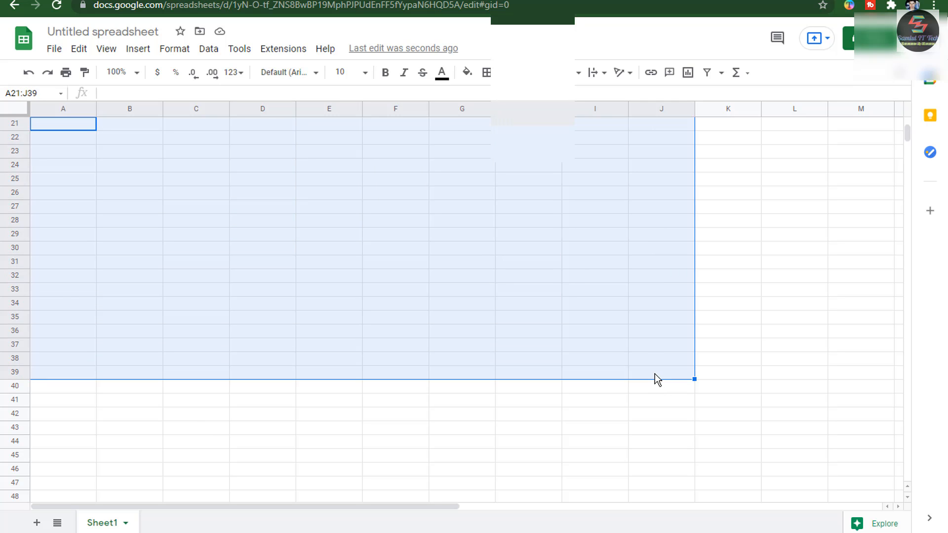
pyautogui.hotkey('ctrl', 'v')
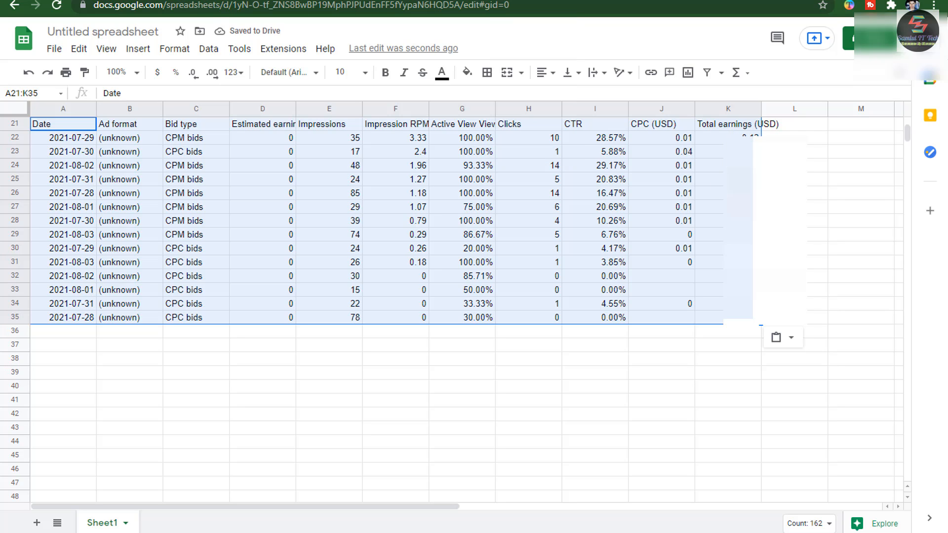
pyautogui.click(450, 403)
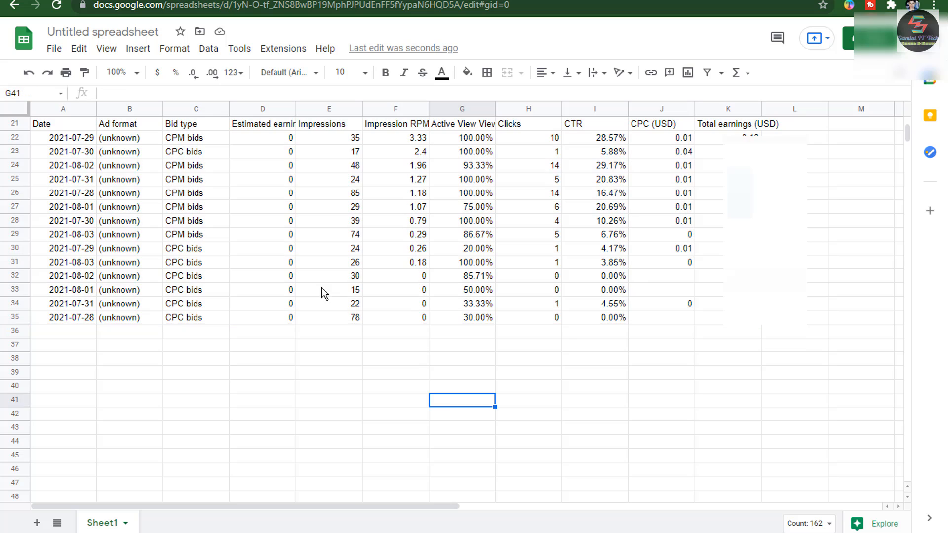
# Step: Examine the pasted report entries one row at a time, from row 22 through row 28
pyautogui.click(15, 138)
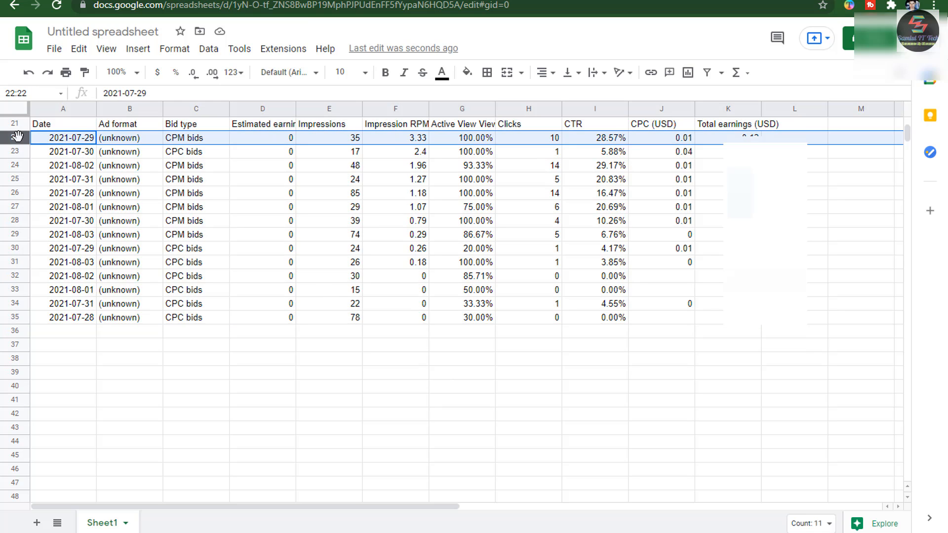
pyautogui.click(16, 151)
pyautogui.click(16, 166)
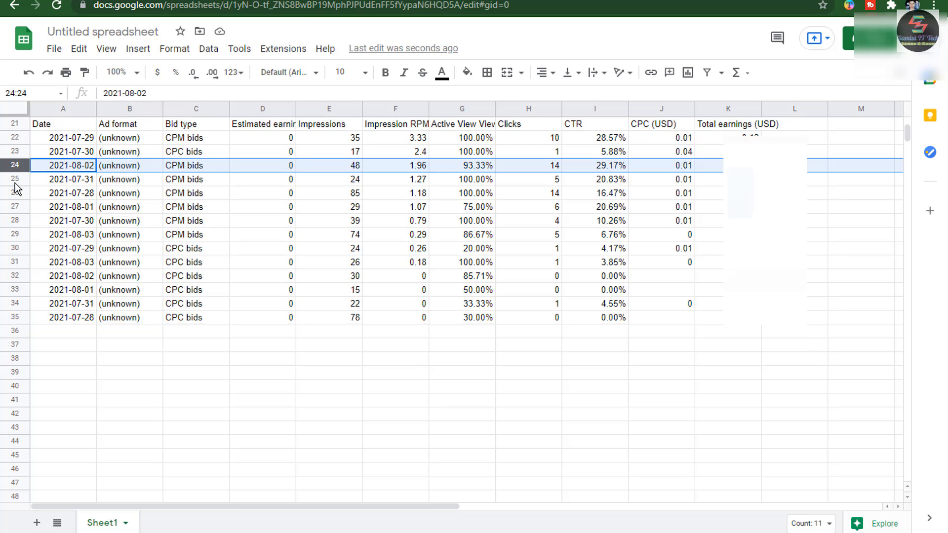
pyautogui.click(15, 179)
pyautogui.click(15, 193)
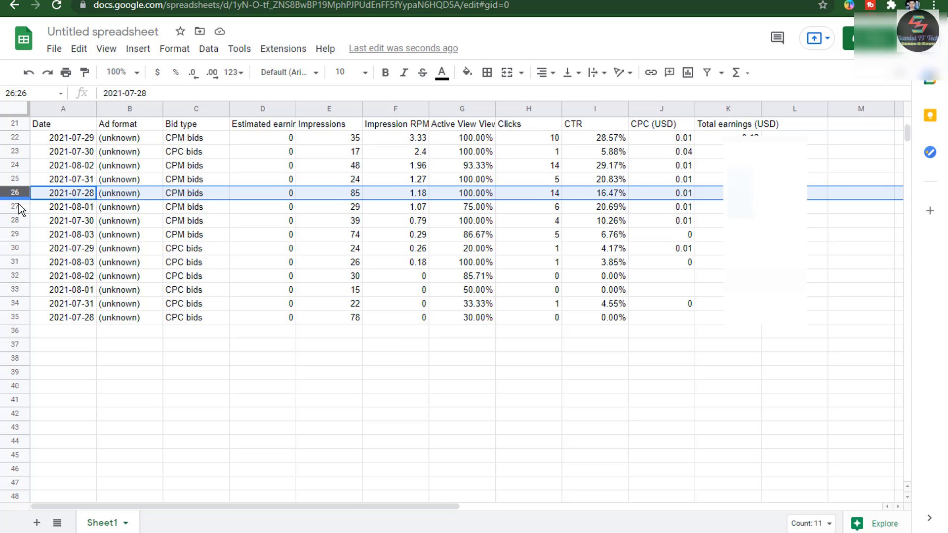
pyautogui.click(15, 207)
pyautogui.click(17, 221)
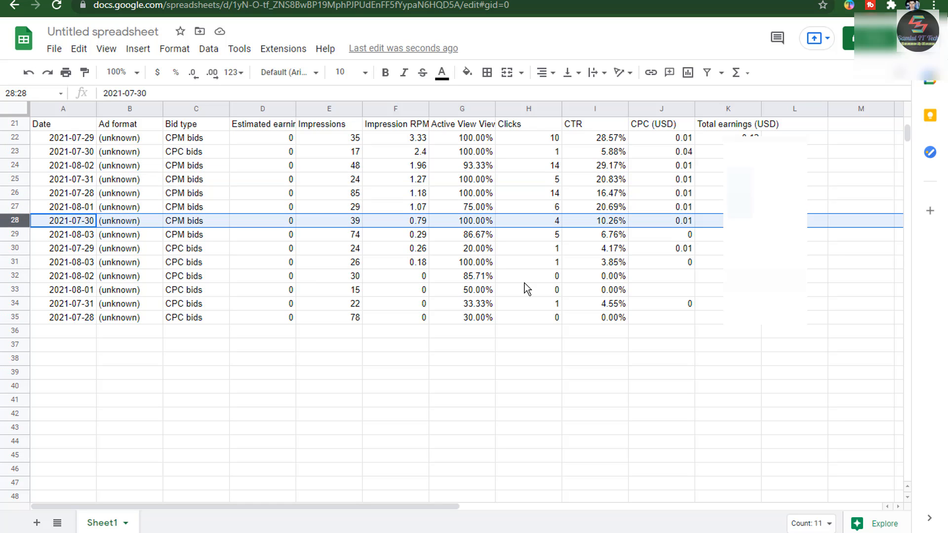